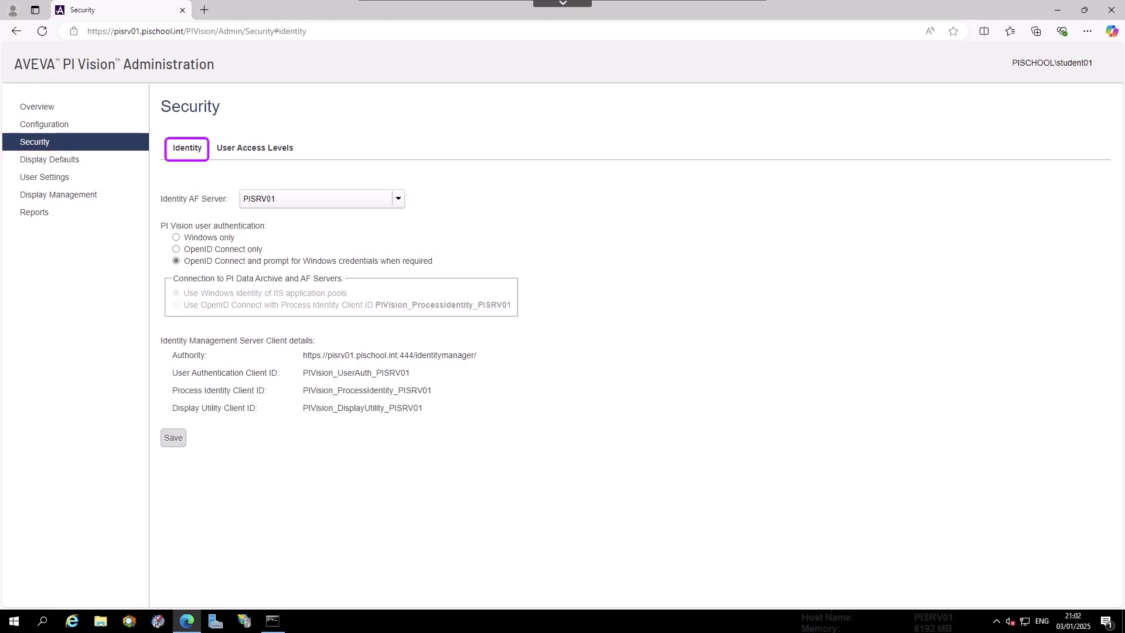
# Switch PI Vision user authentication to the 'OpenID Connect only' option on the Security > Identity tab
pyautogui.click(227, 250)
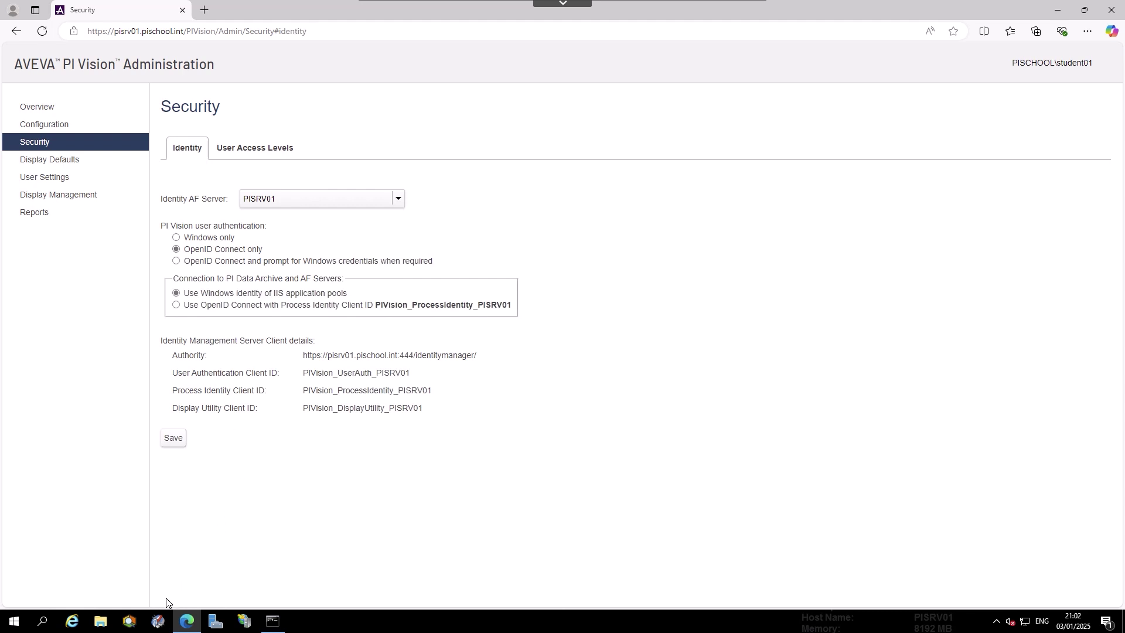
# In PI System Management Tools, start a new OpenID Connect mapping for client PIVision_ProcessIdentity_PISRV01
pyautogui.click(159, 622)
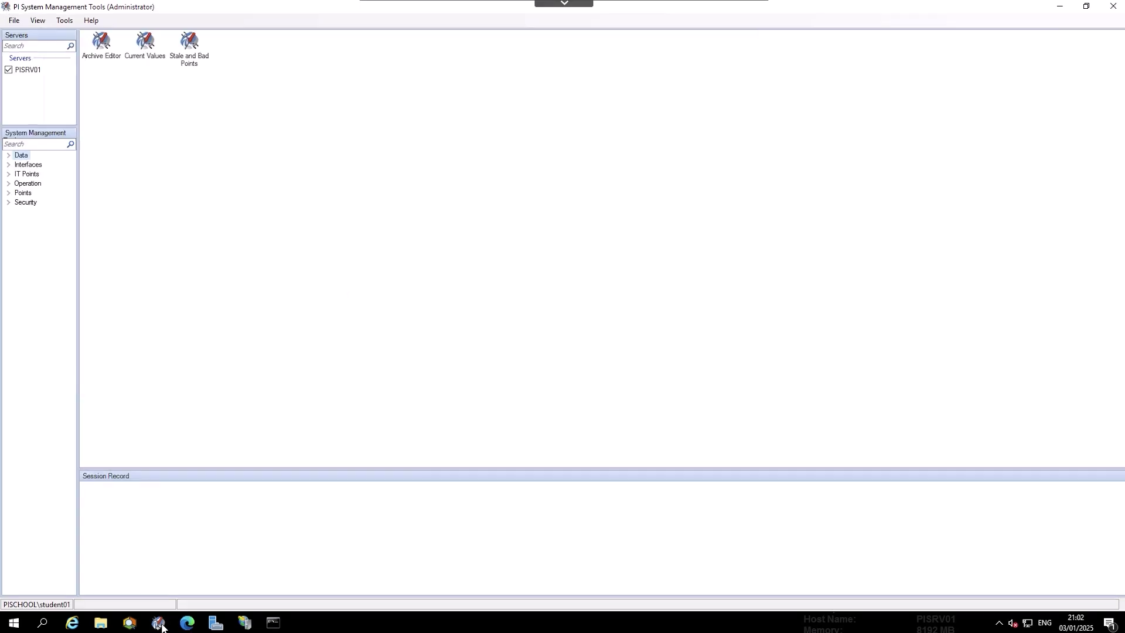
pyautogui.click(9, 203)
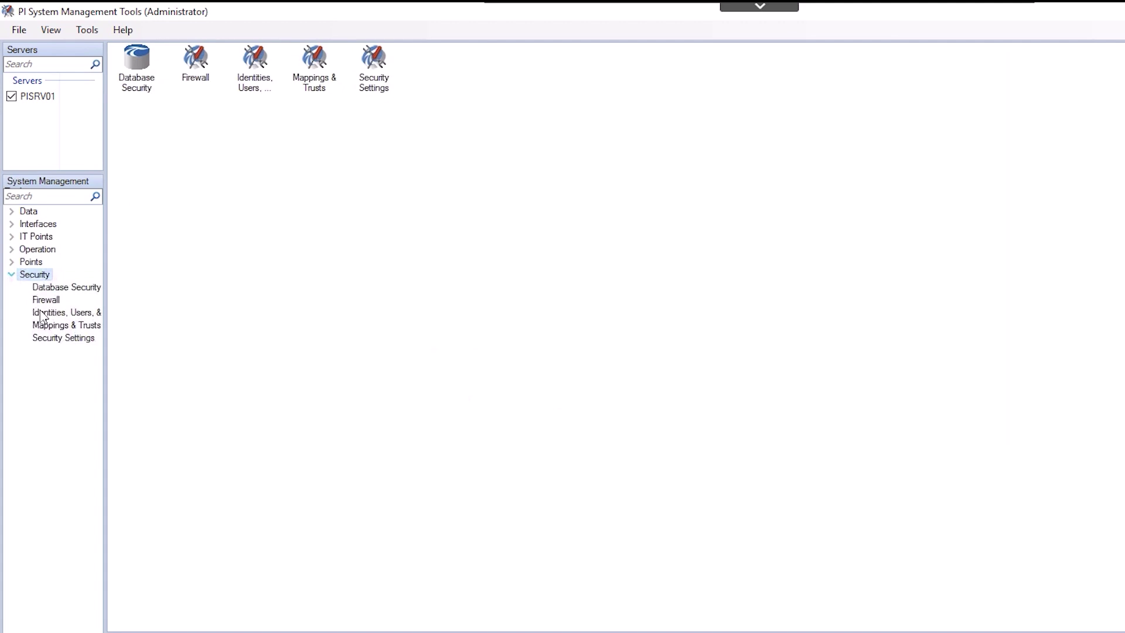
pyautogui.click(50, 326)
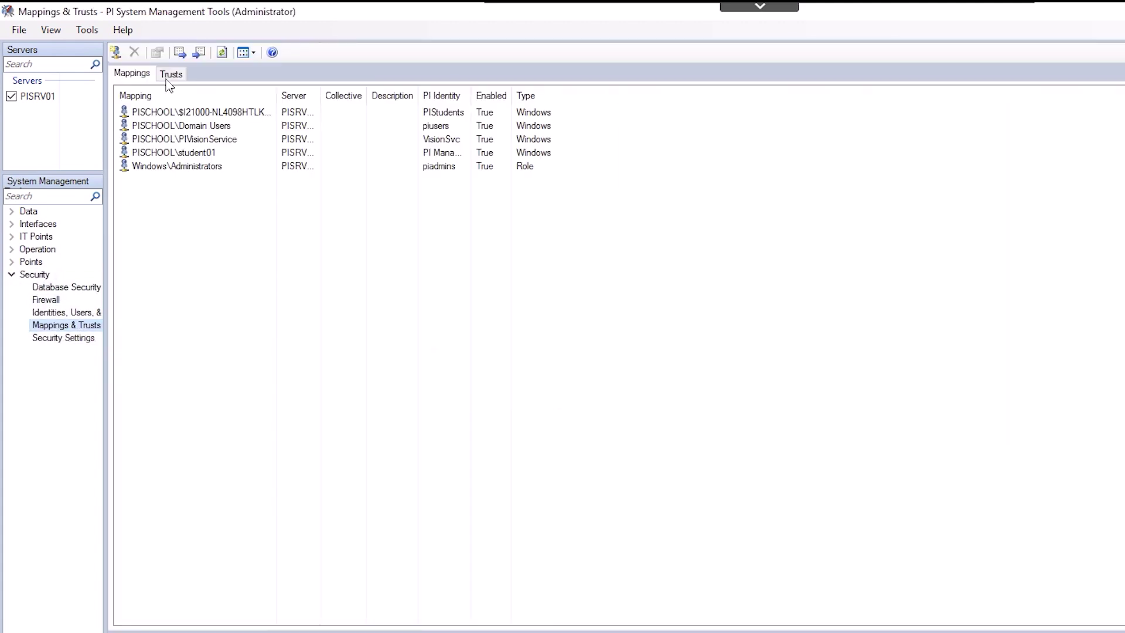
pyautogui.click(116, 52)
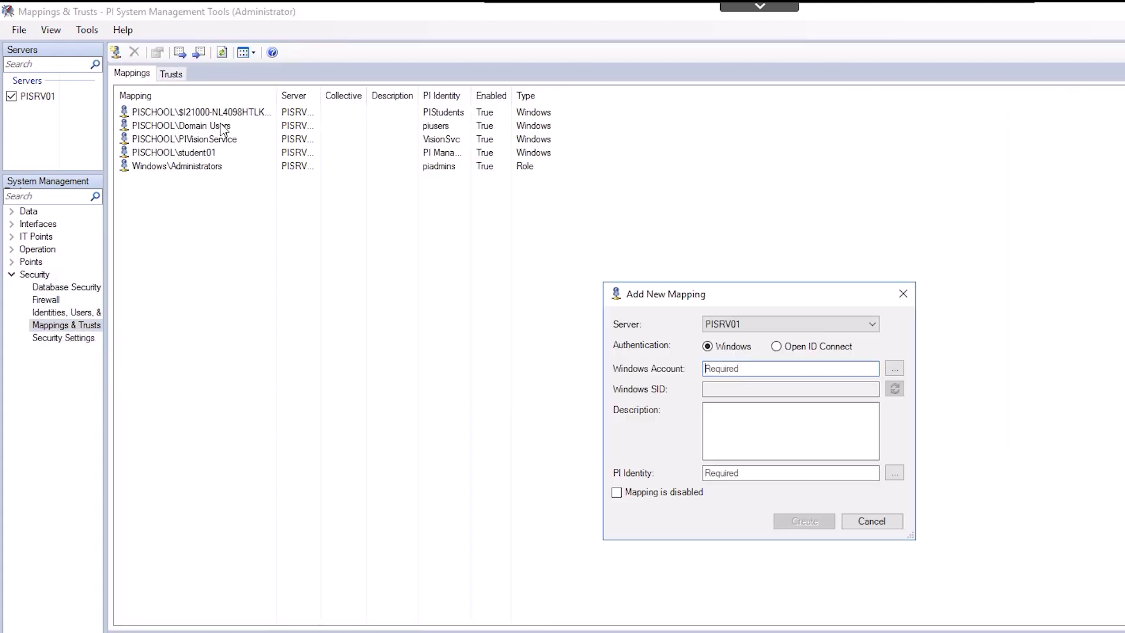
pyautogui.click(838, 351)
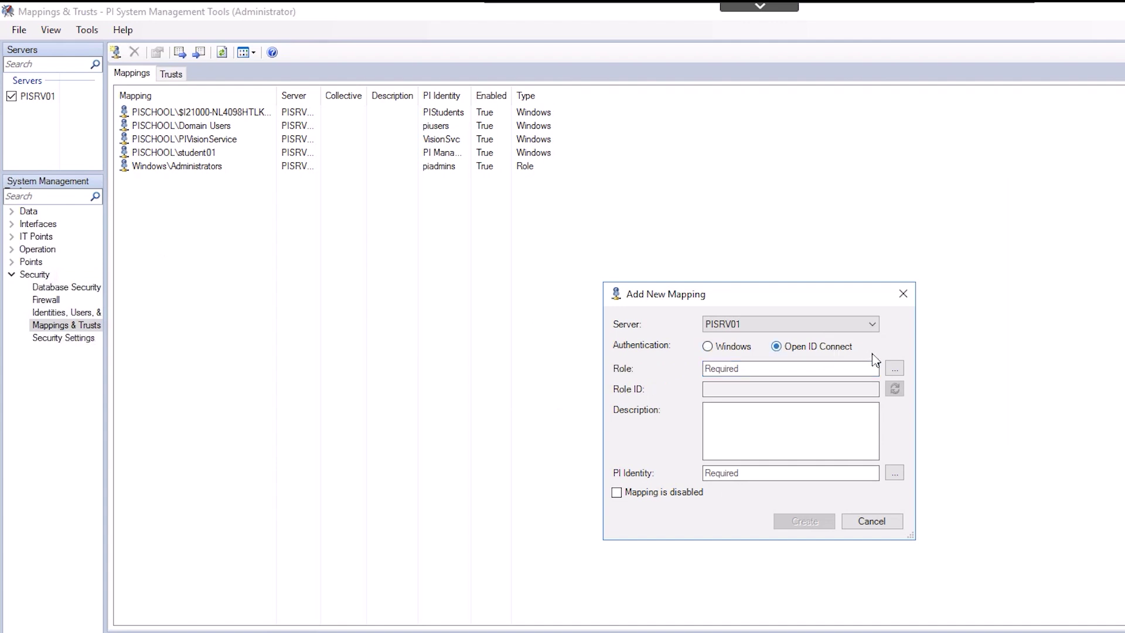
pyautogui.click(895, 368)
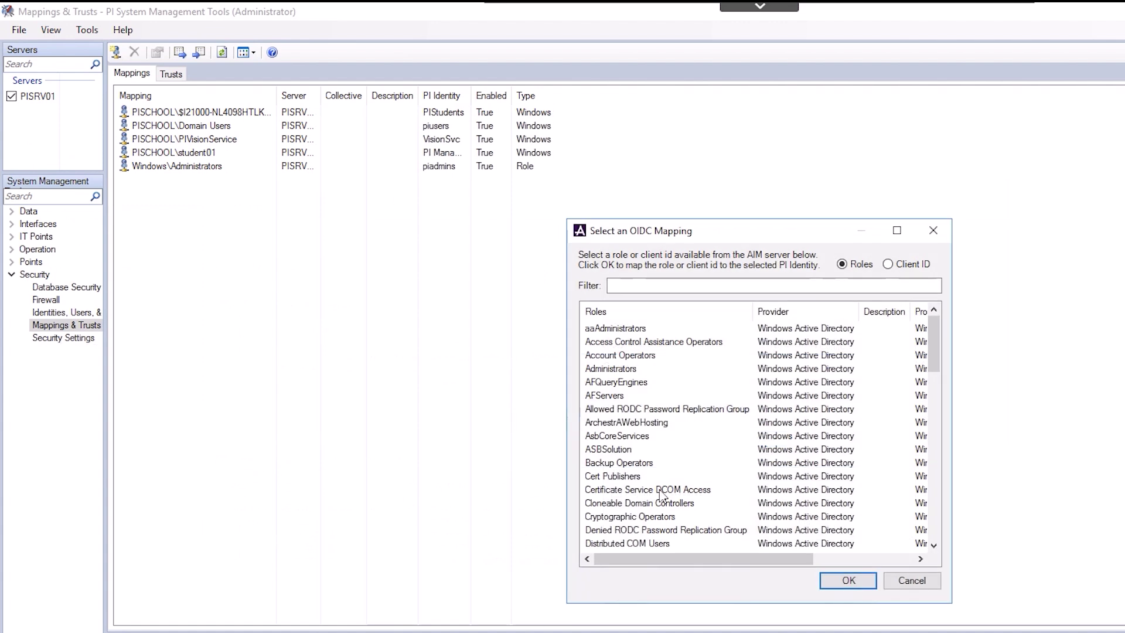
pyautogui.click(907, 268)
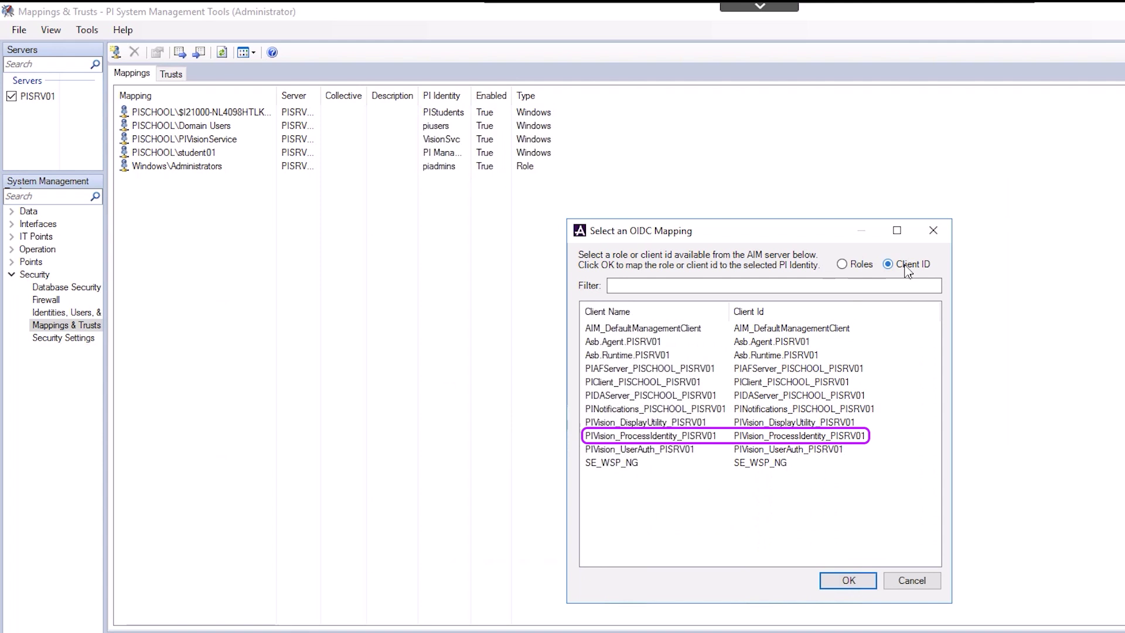
pyautogui.click(687, 438)
pyautogui.click(848, 580)
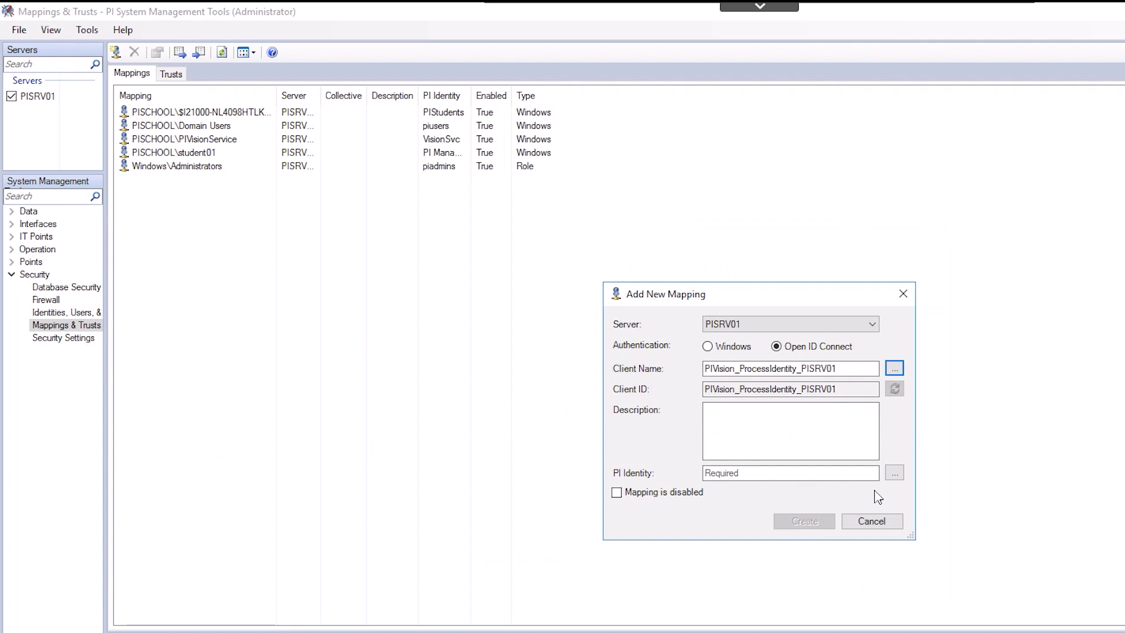
# Assign the VisionSvc PI identity to the mapping and create it
pyautogui.click(894, 473)
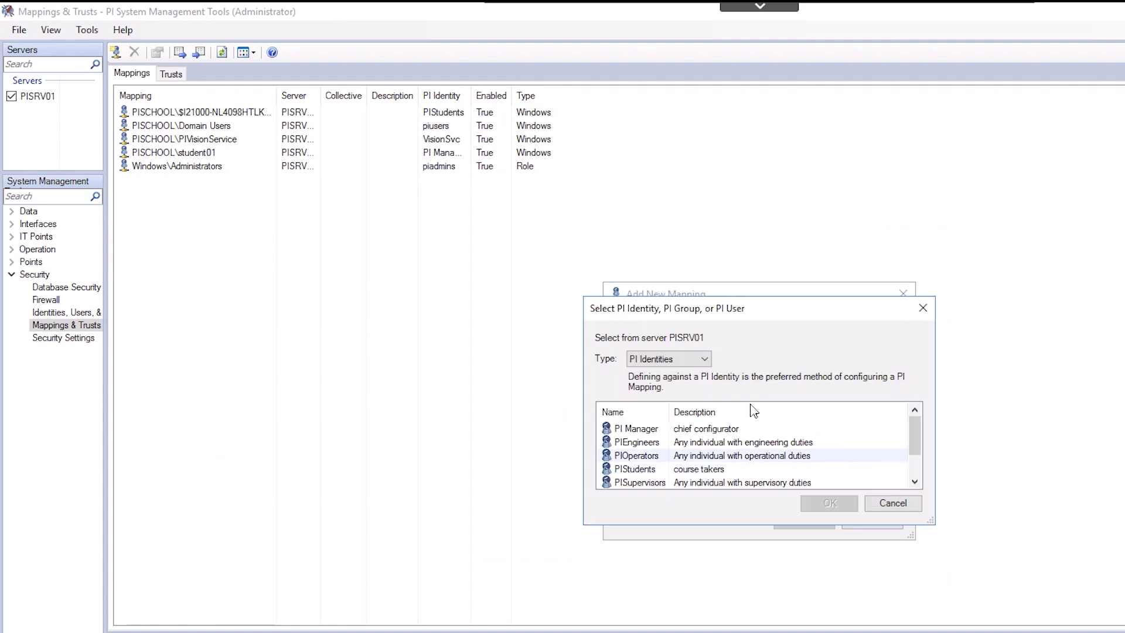
pyautogui.scroll(-1, 747, 439)
pyautogui.click(743, 471)
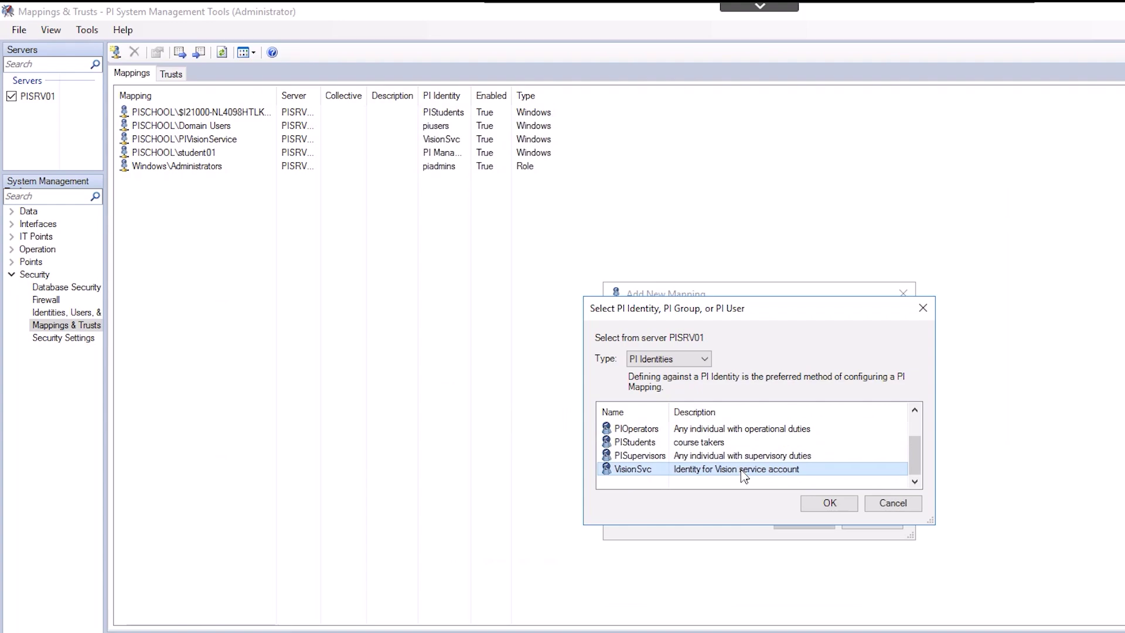
pyautogui.click(830, 504)
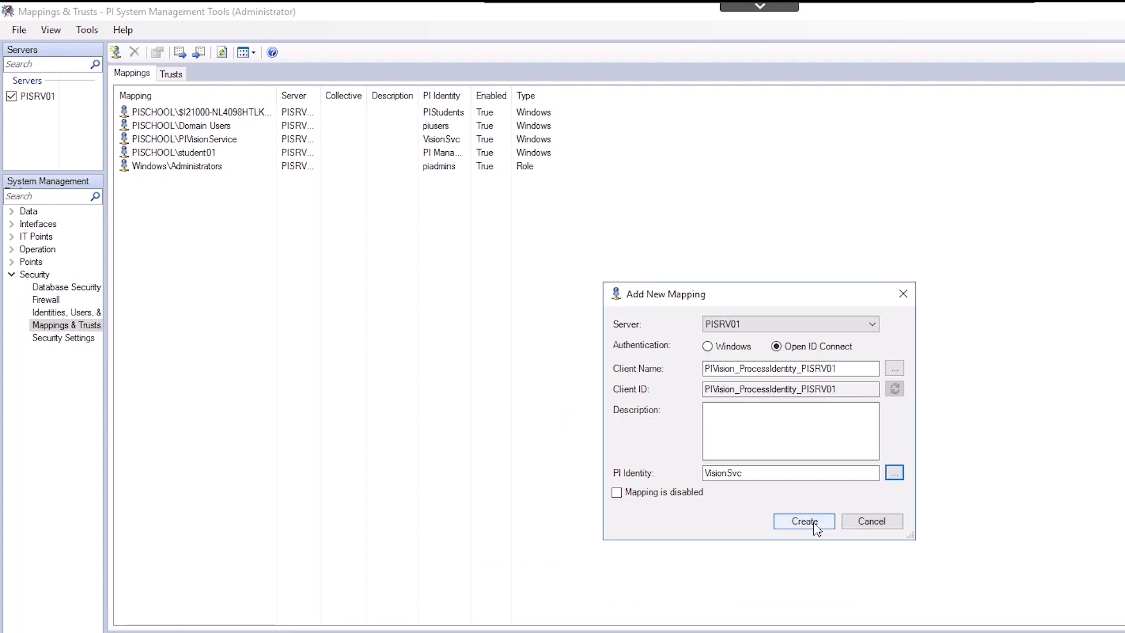
pyautogui.click(815, 525)
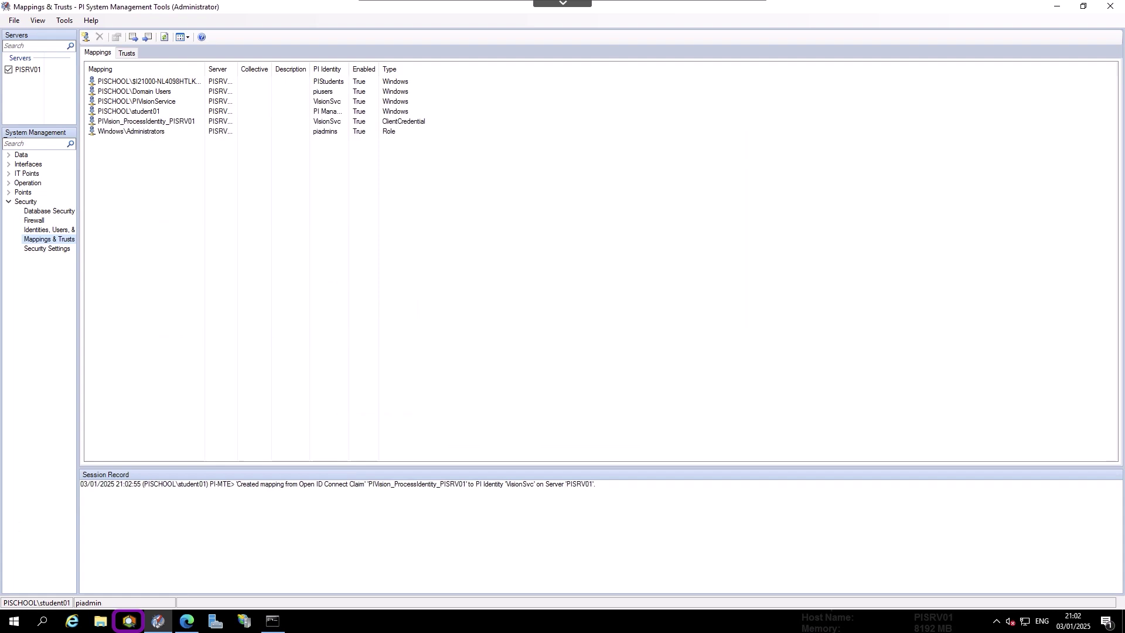
# Connect PI System Explorer to the AF server via OpenID Connect and start a new mapping in its properties
pyautogui.click(132, 623)
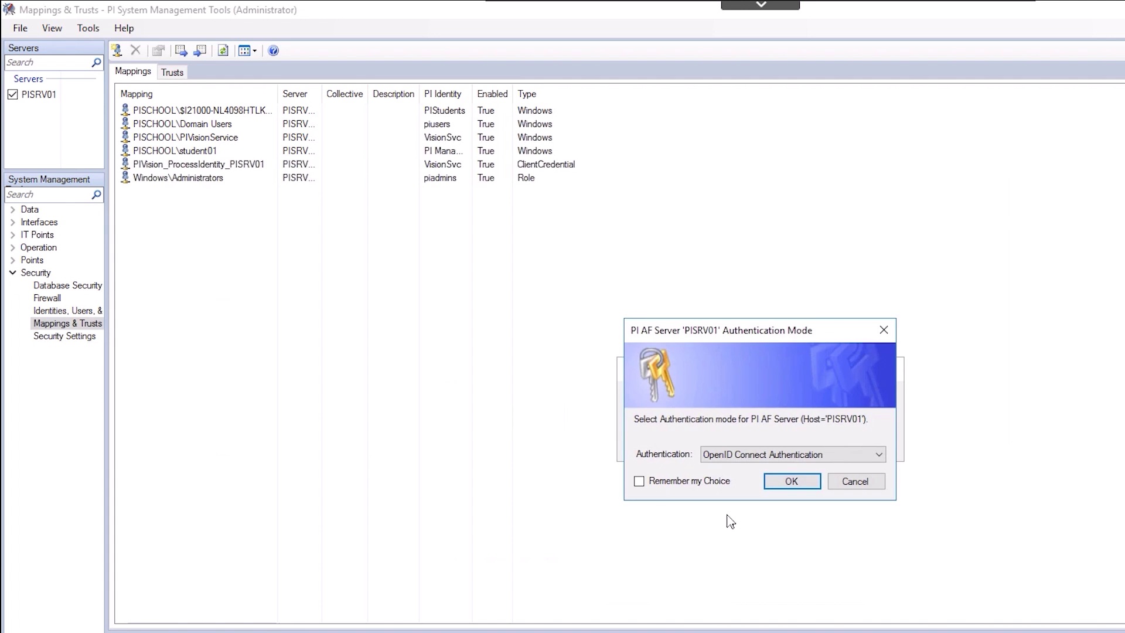
pyautogui.click(779, 484)
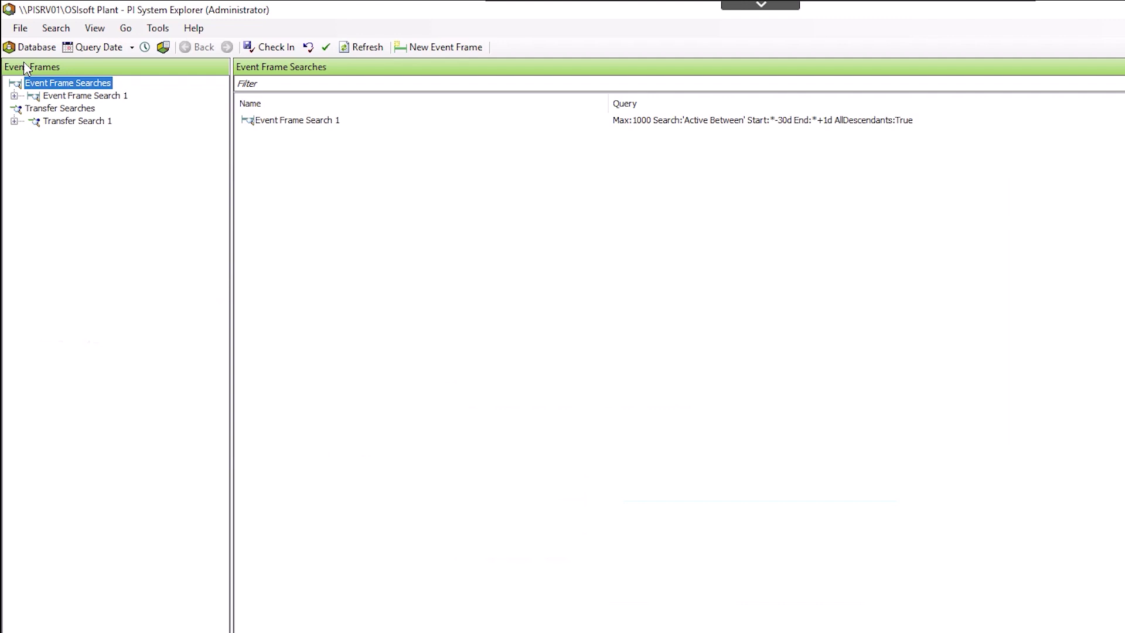
pyautogui.click(20, 29)
pyautogui.click(55, 85)
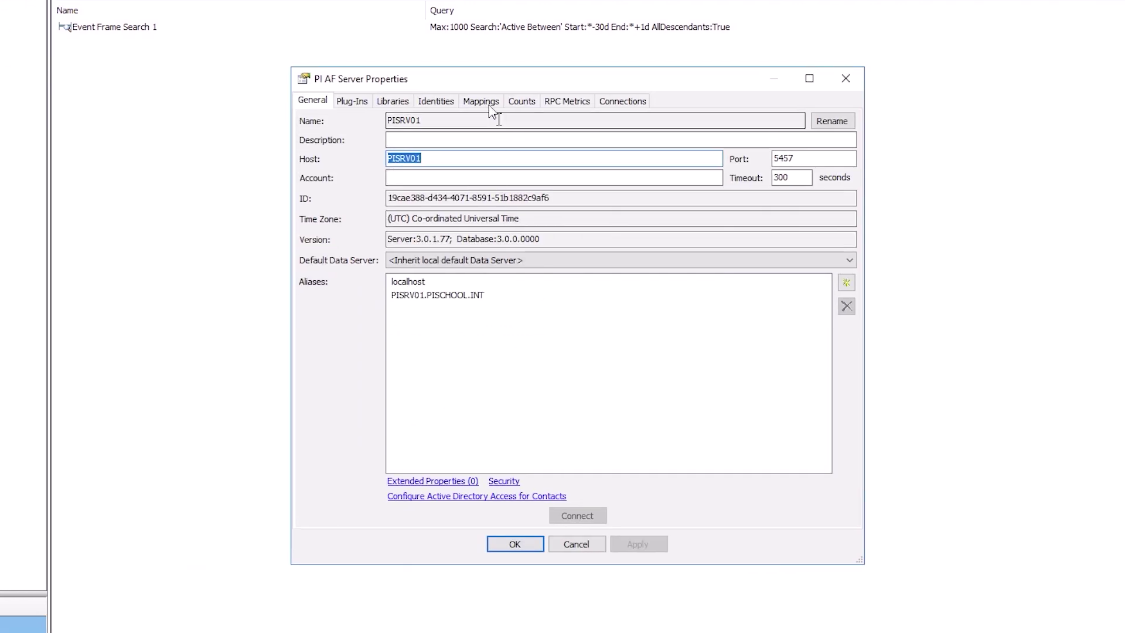
pyautogui.click(490, 107)
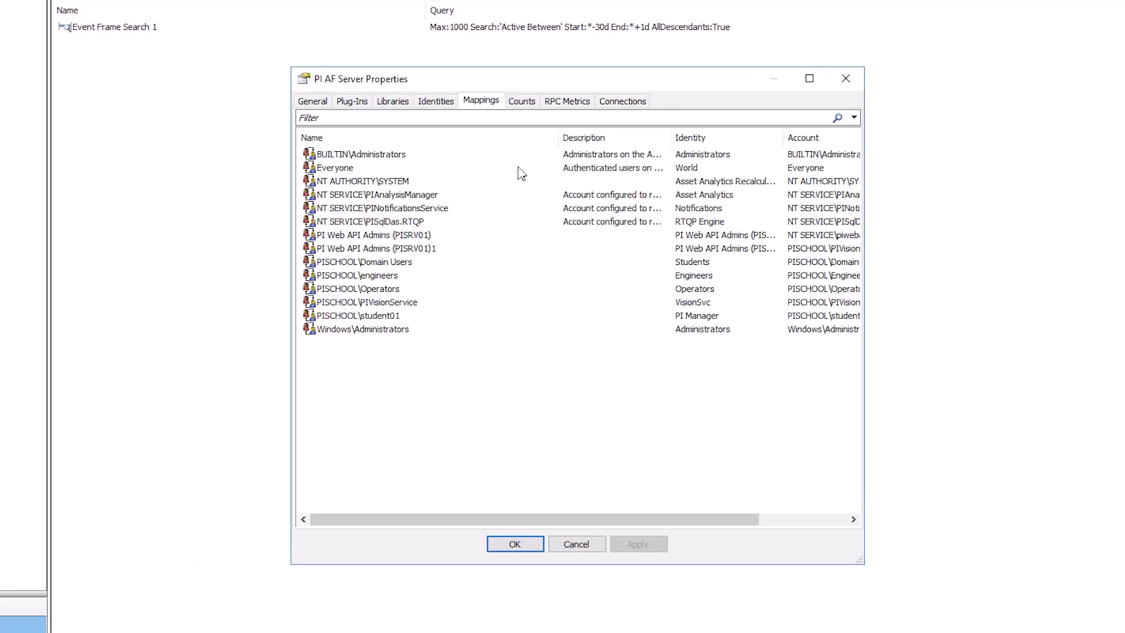
pyautogui.rightClick(391, 451)
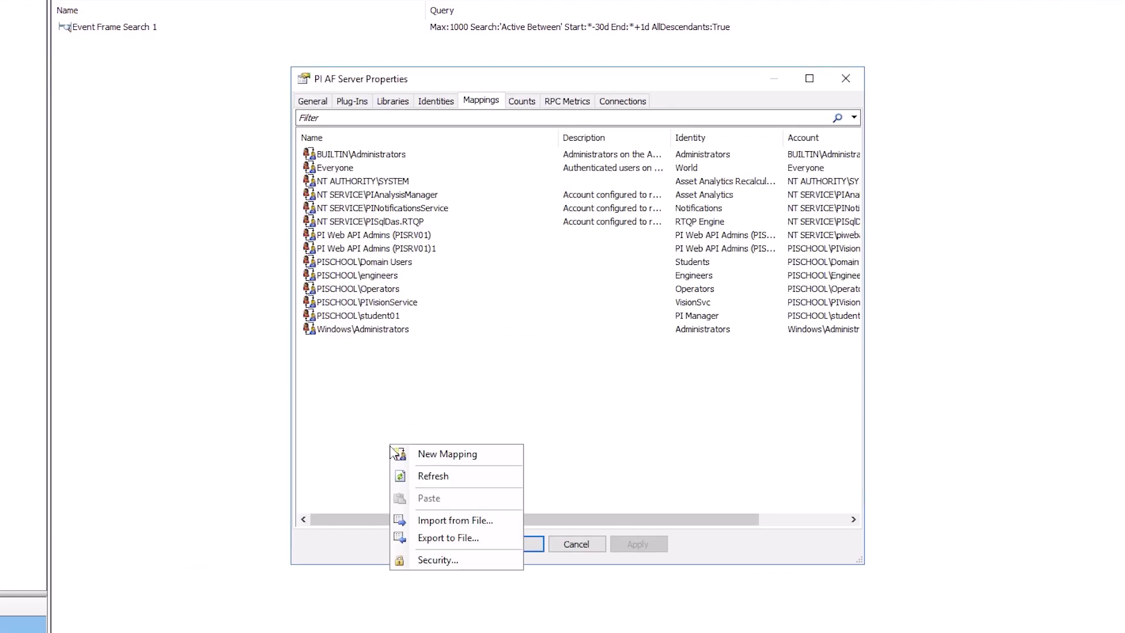
pyautogui.click(472, 458)
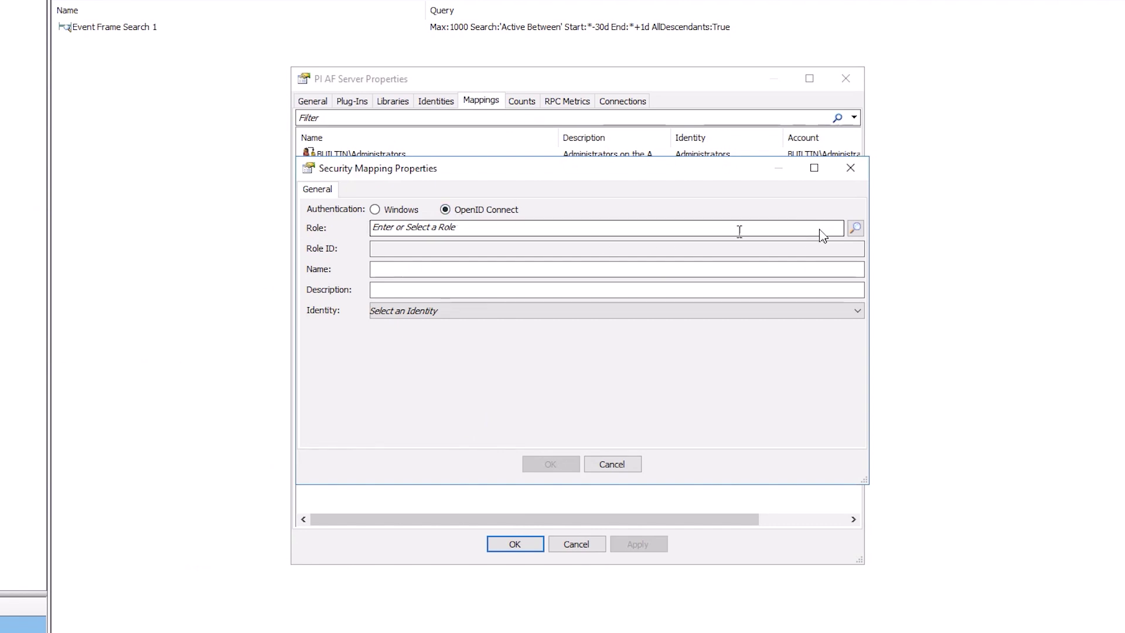
# Map client ID PIVision_ProcessIdentity_PISRV01 to the VisionSvc identity and close the properties with OK
pyautogui.click(856, 229)
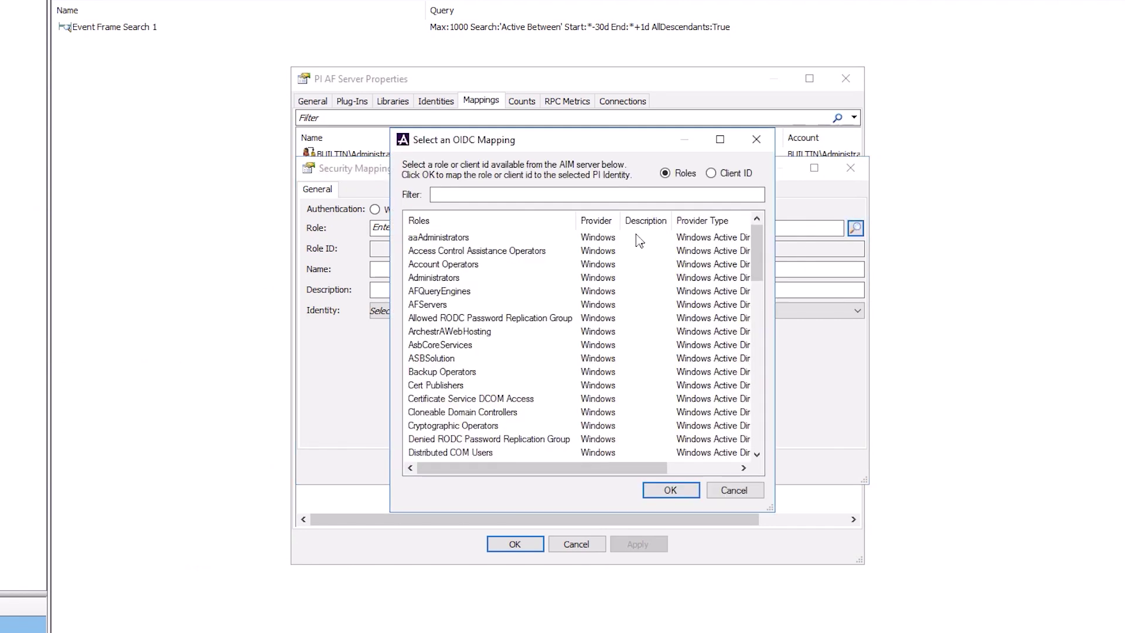
pyautogui.click(732, 175)
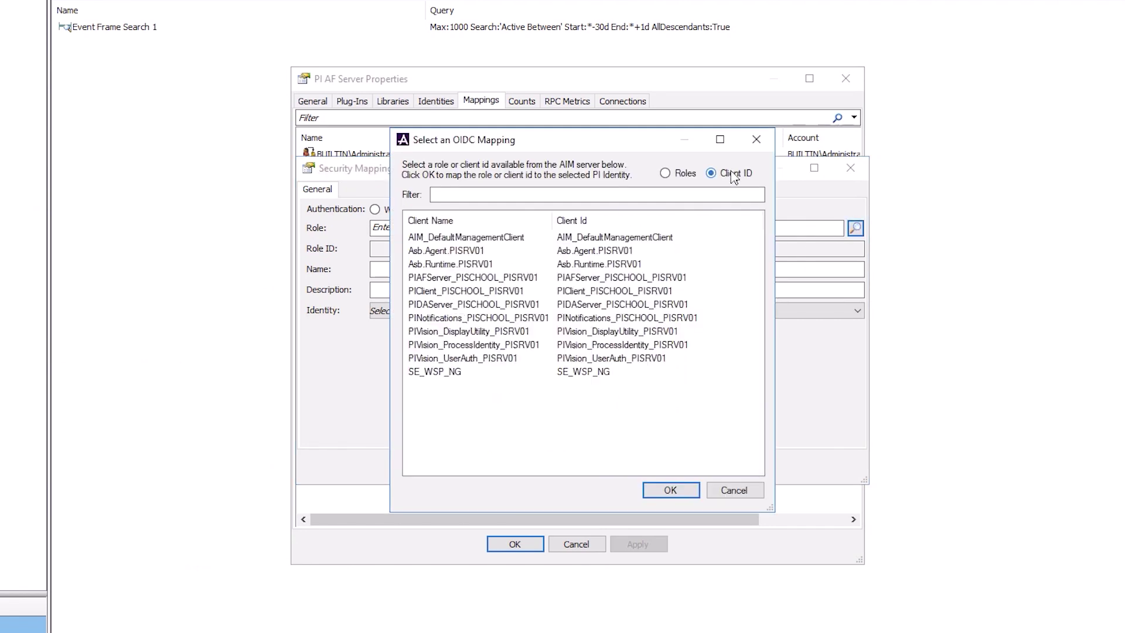
pyautogui.click(494, 347)
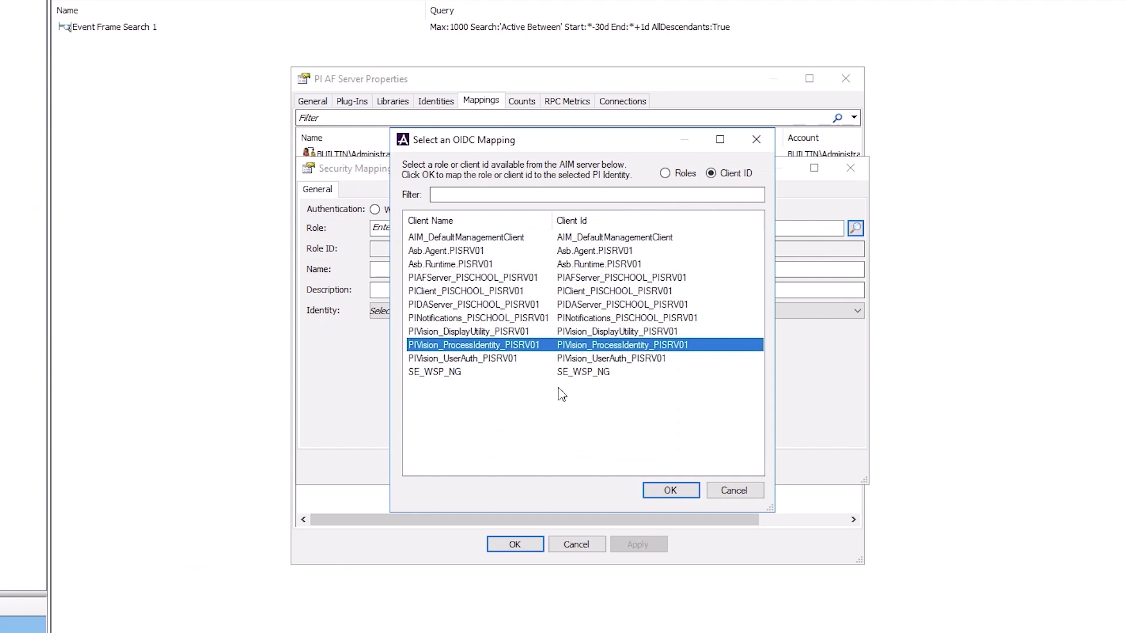
pyautogui.click(669, 491)
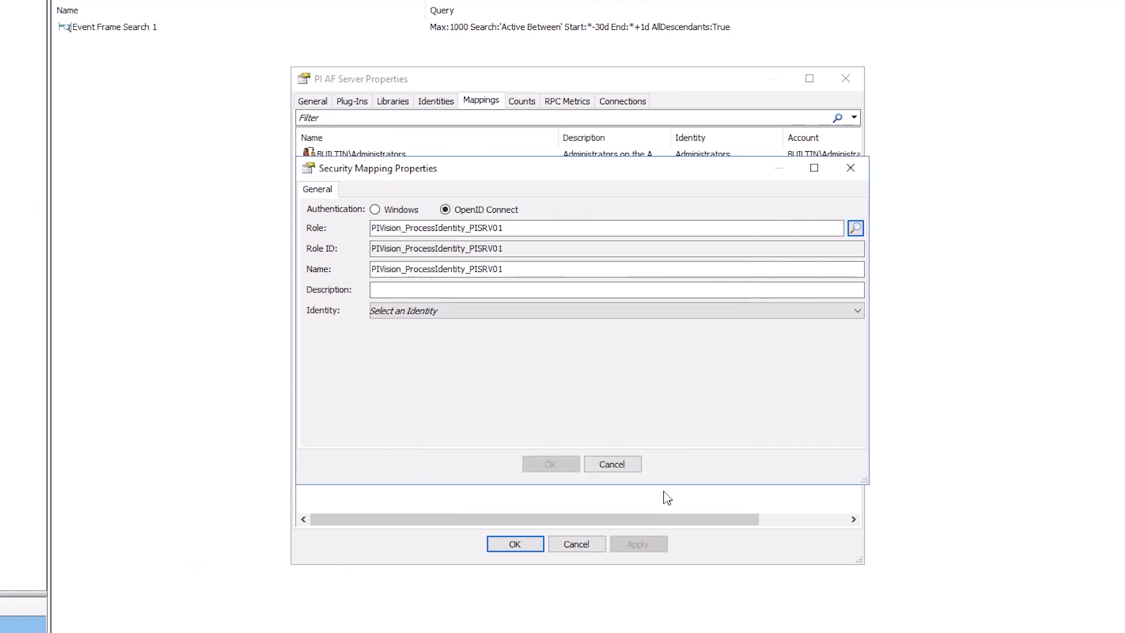
pyautogui.click(531, 315)
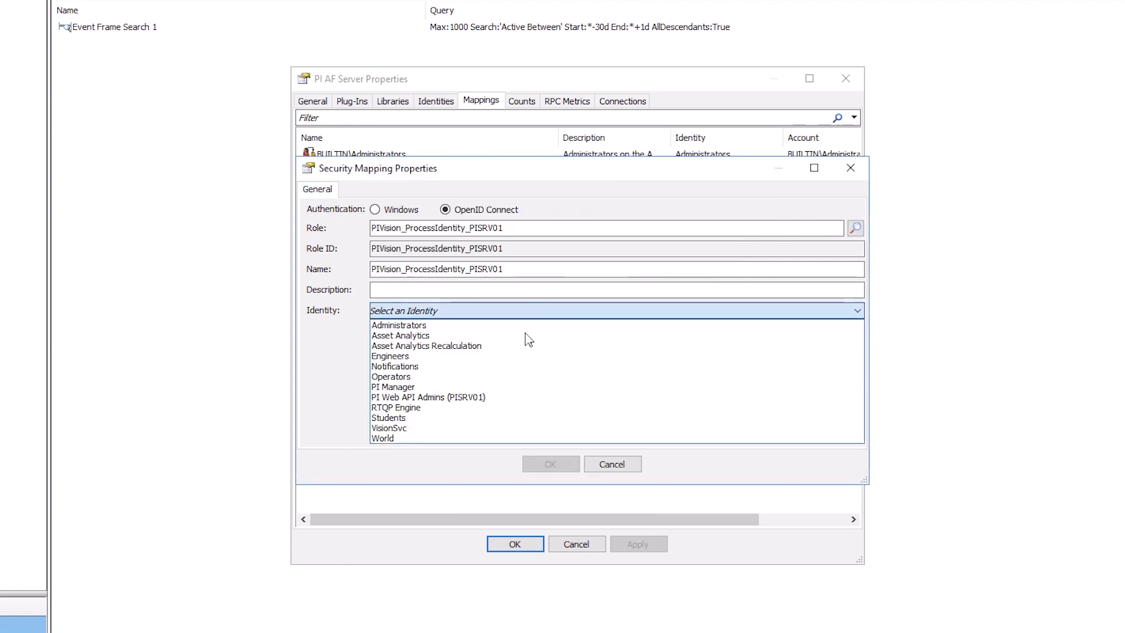
pyautogui.click(390, 430)
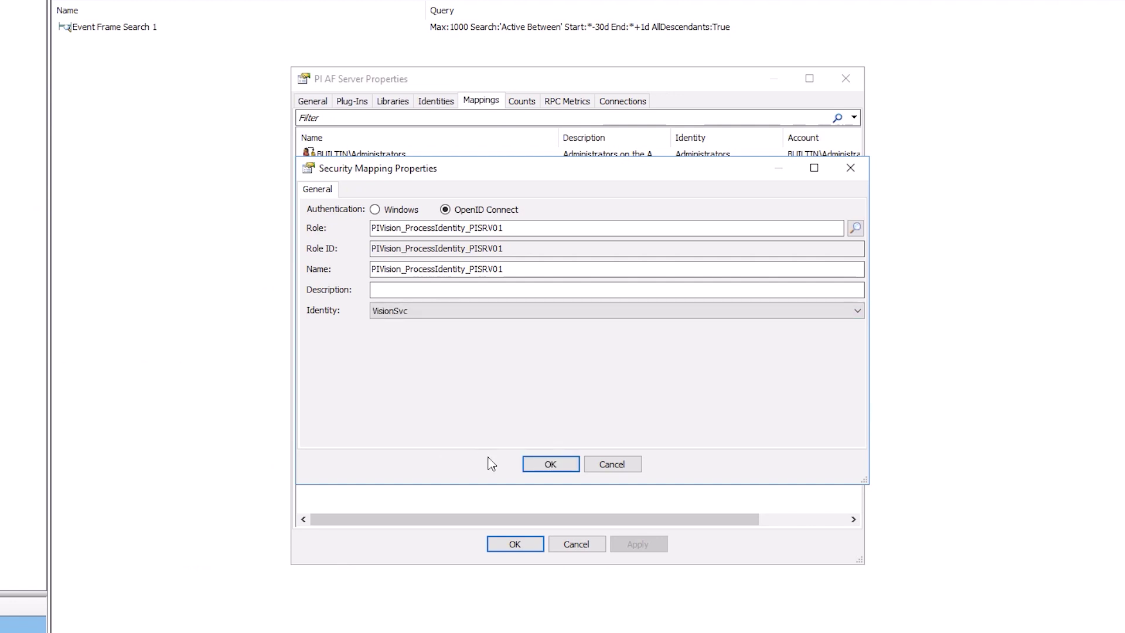
pyautogui.click(539, 465)
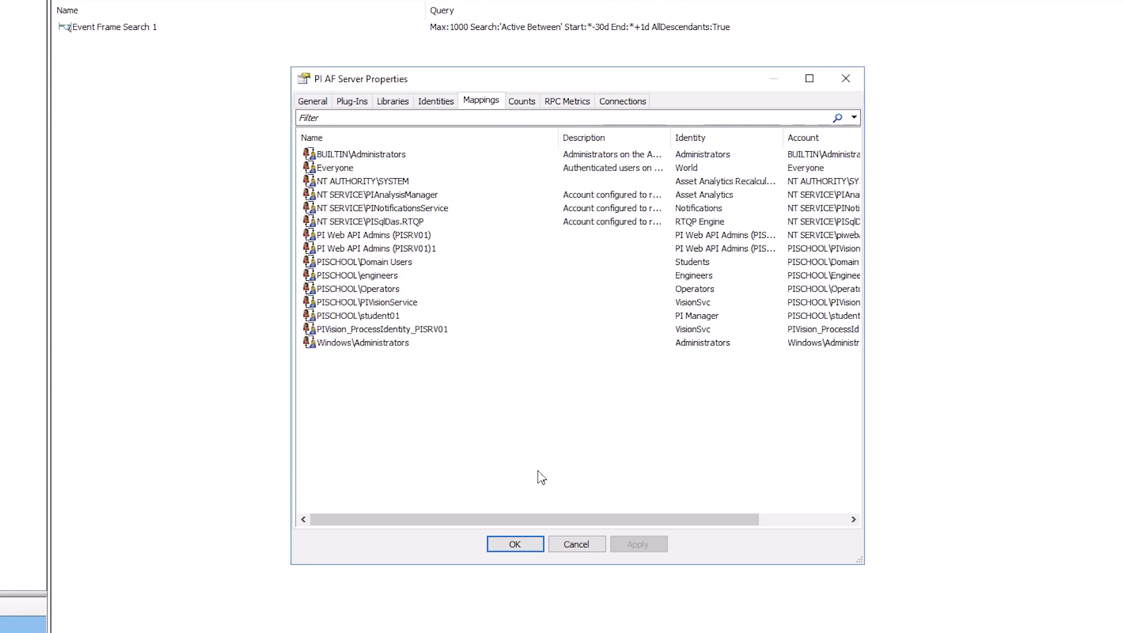
pyautogui.click(519, 544)
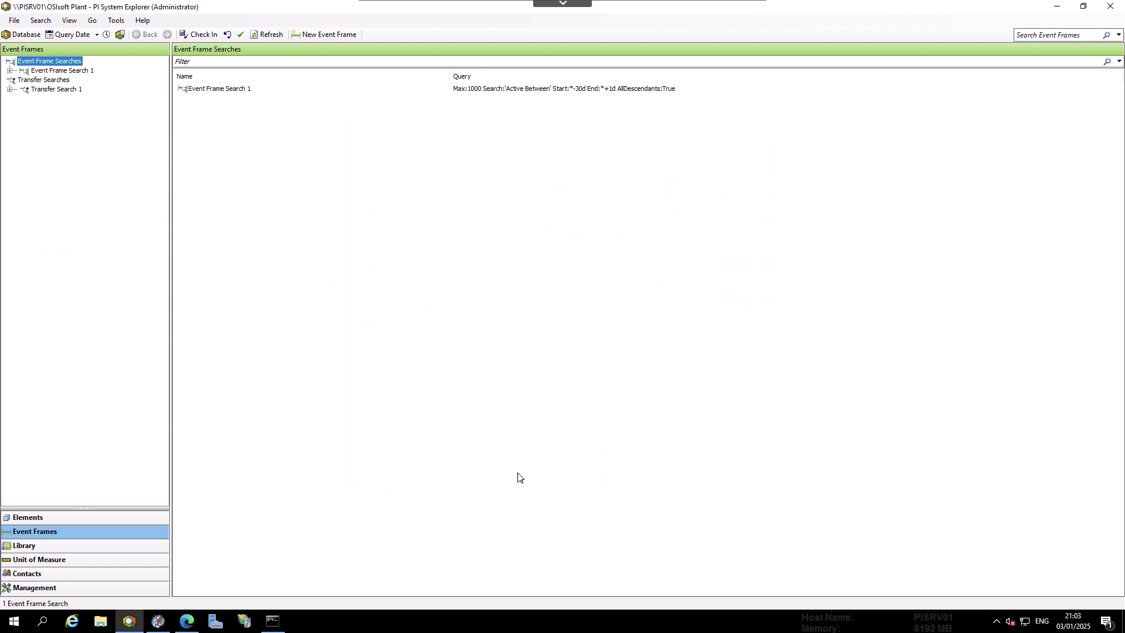
pyautogui.click(177, 623)
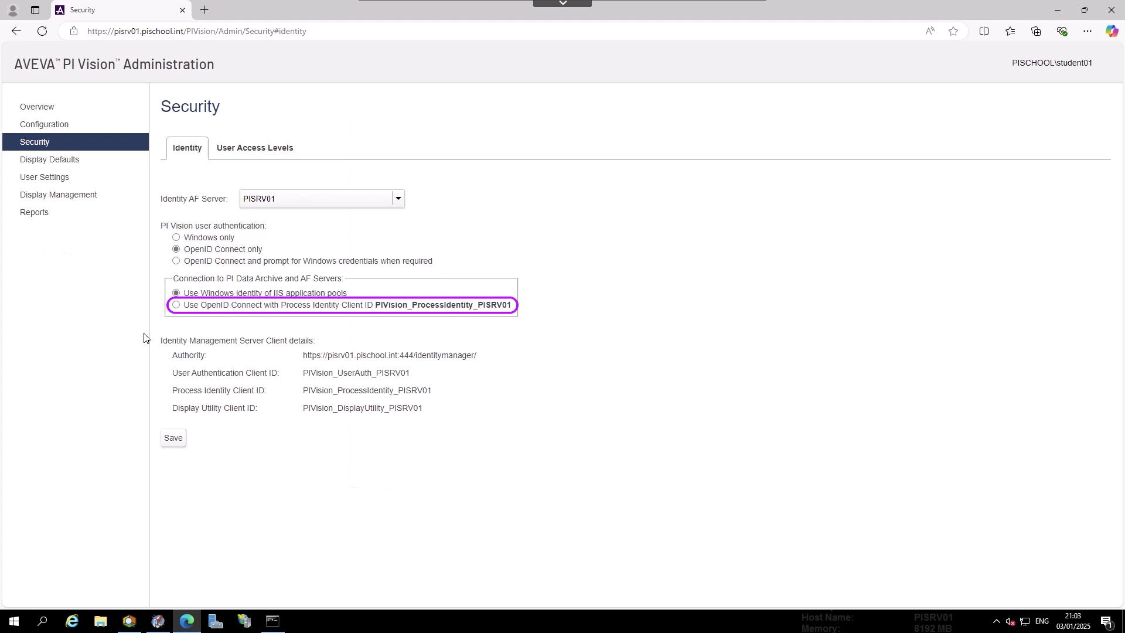
pyautogui.click(322, 305)
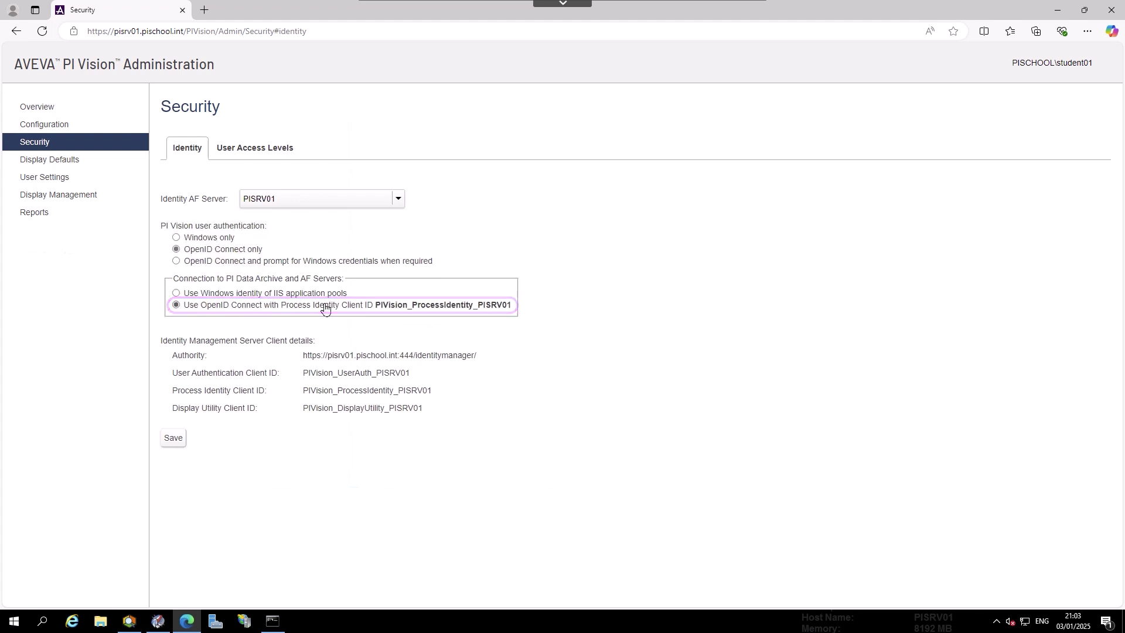
# Save the authentication settings, check the signed-in account, and start a new display
pyautogui.click(174, 439)
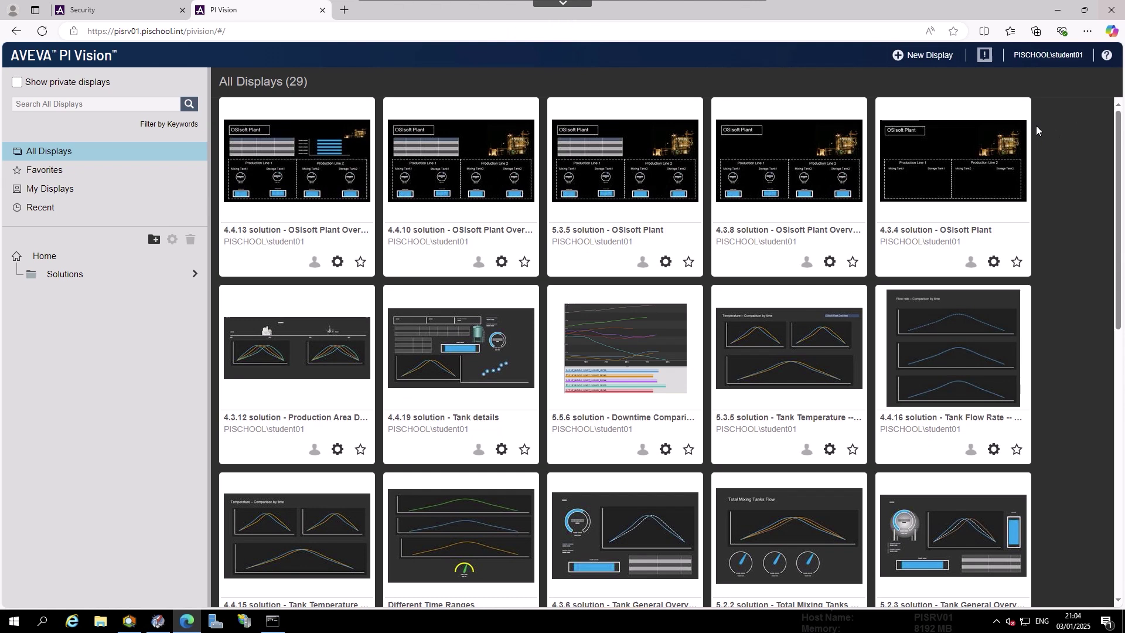
pyautogui.click(1057, 55)
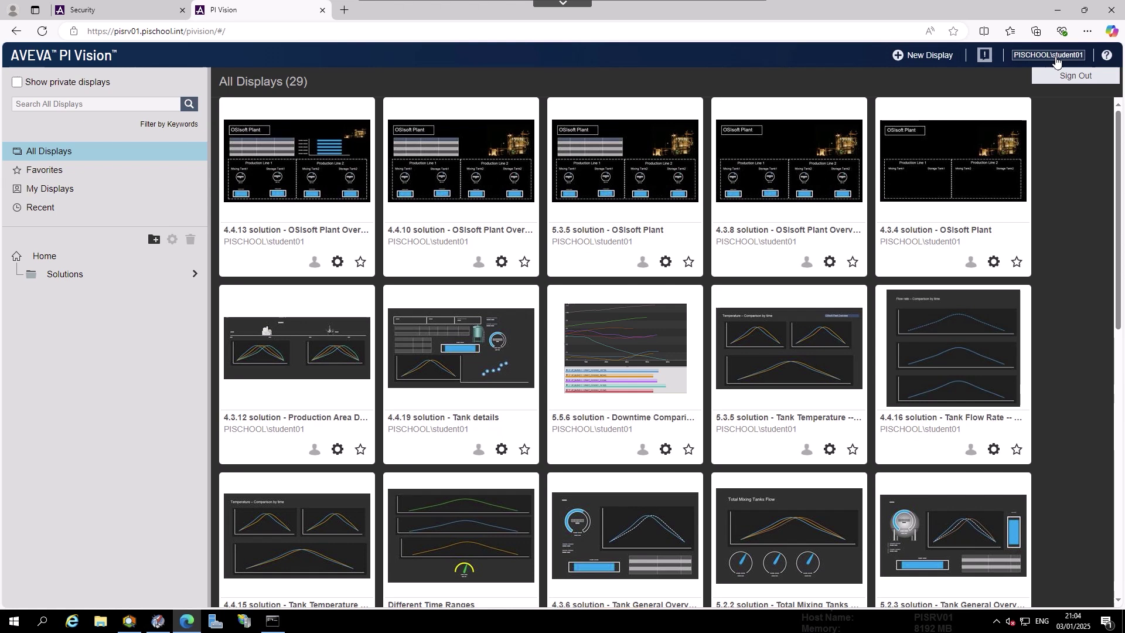
pyautogui.click(937, 61)
# Search tags for cdt158, drop CDT158 onto the display as a trend, then browse OSIsoft Plant > Production Area
pyautogui.click(20, 79)
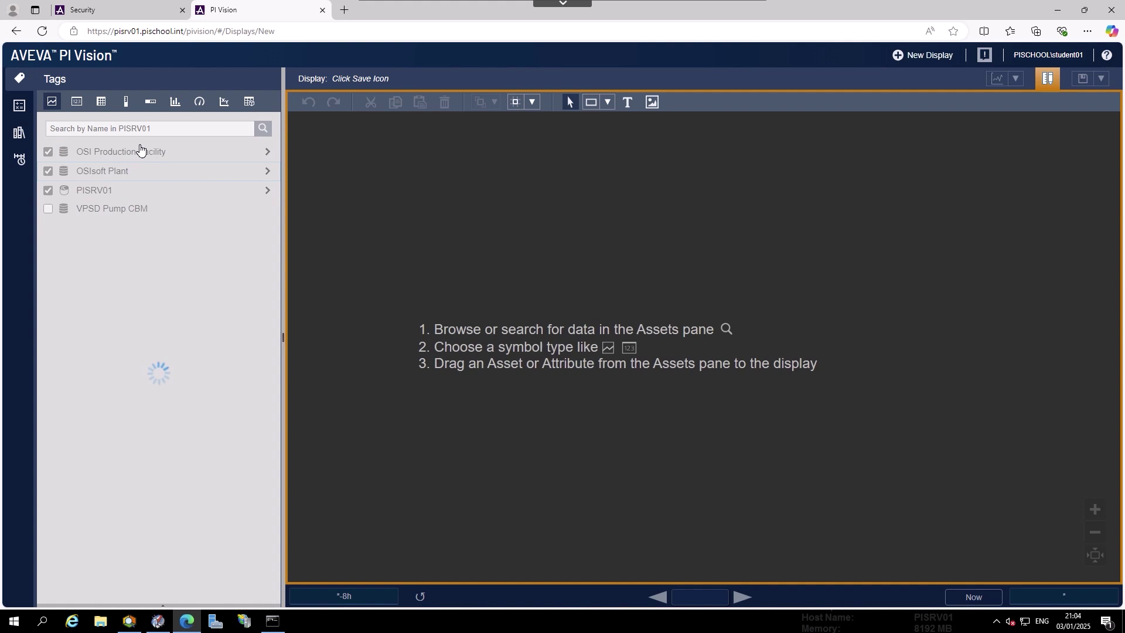
pyautogui.click(154, 134)
pyautogui.write('cdt158')
pyautogui.press('Return')
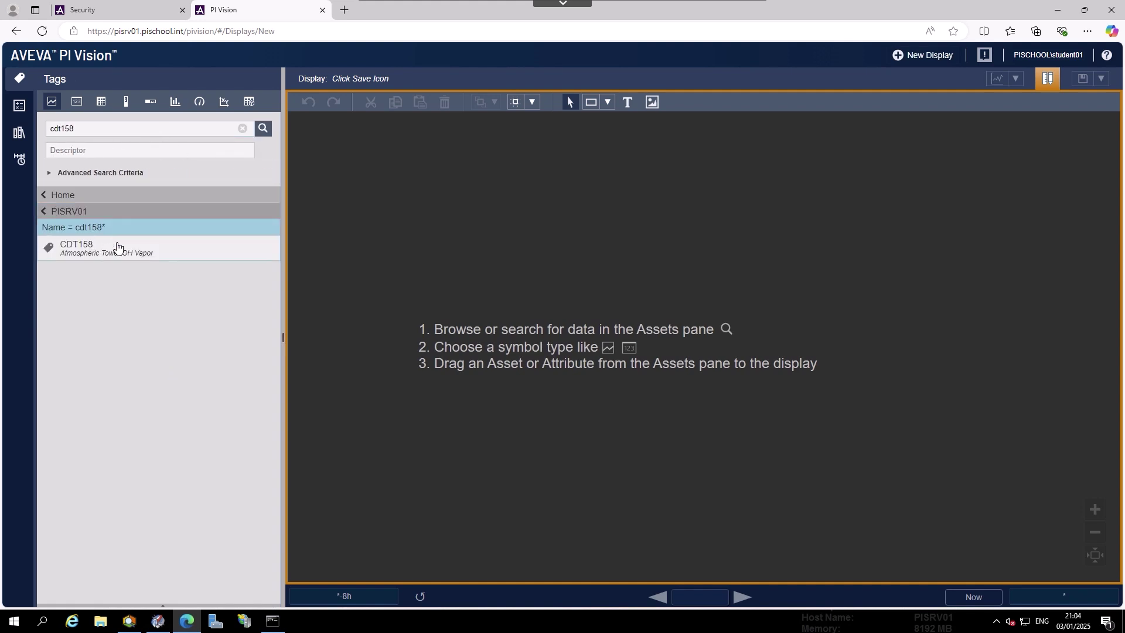
pyautogui.moveTo(117, 246); pyautogui.dragTo(395, 184)
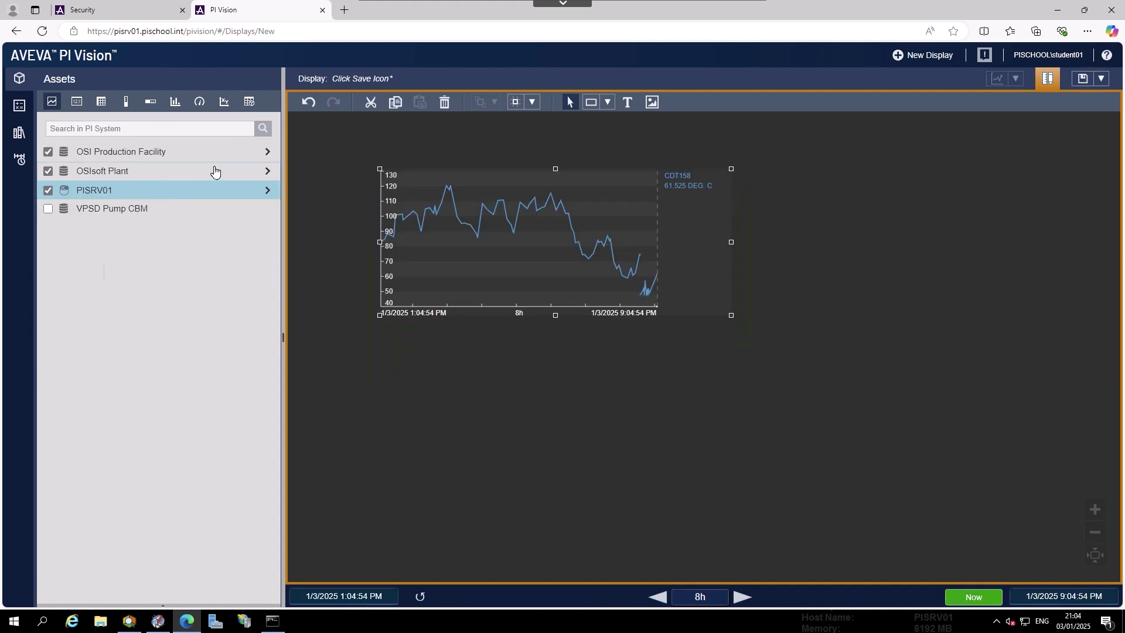
pyautogui.click(265, 171)
pyautogui.click(271, 199)
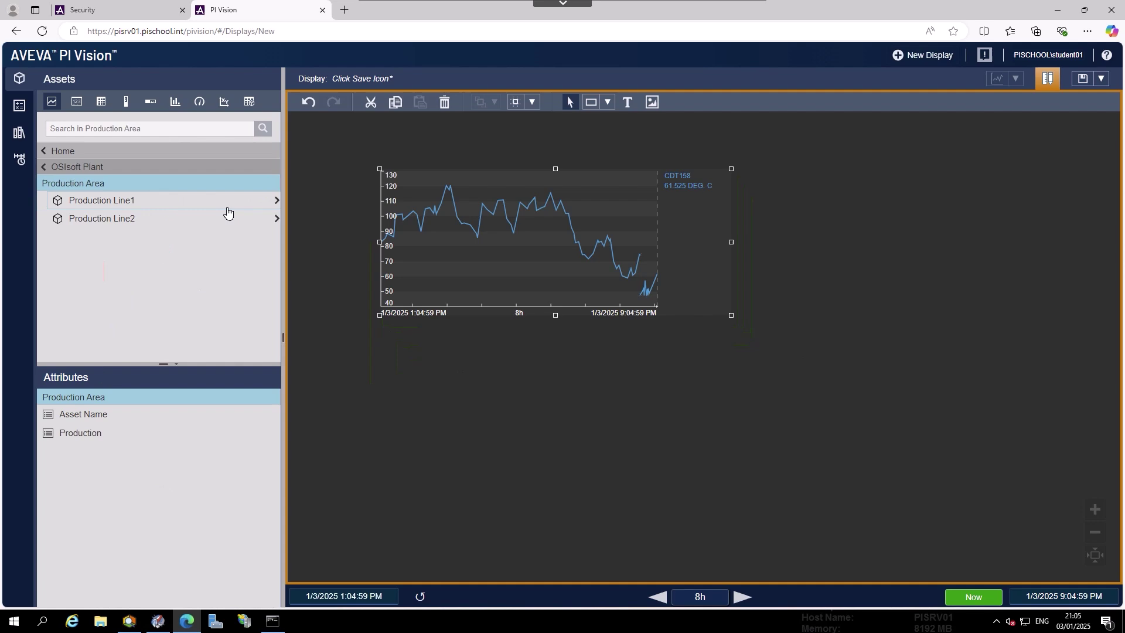